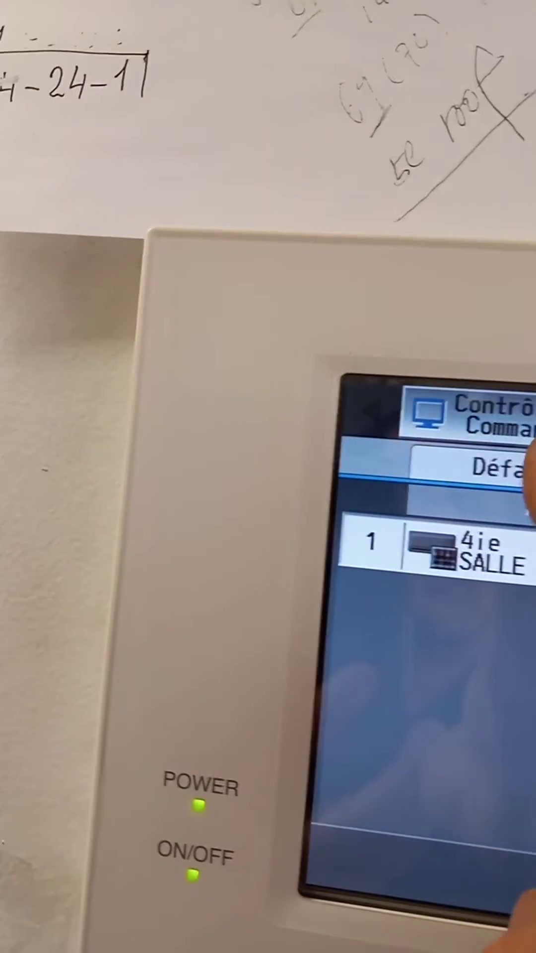
Show the current fault list, which flags unit 056 with error code 1500
click(514, 468)
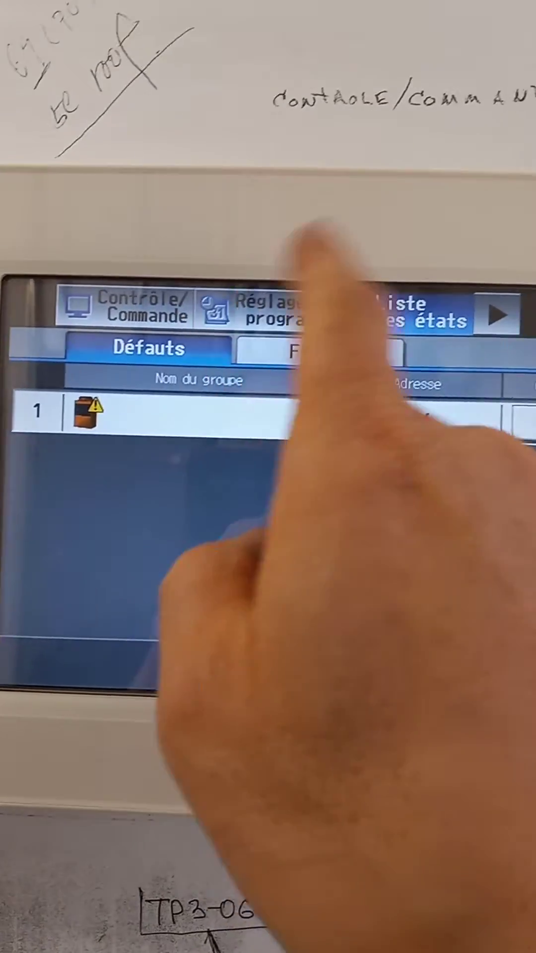
Check the unit overview and the Filtre list, then return to the unit 056 fault list
click(148, 281)
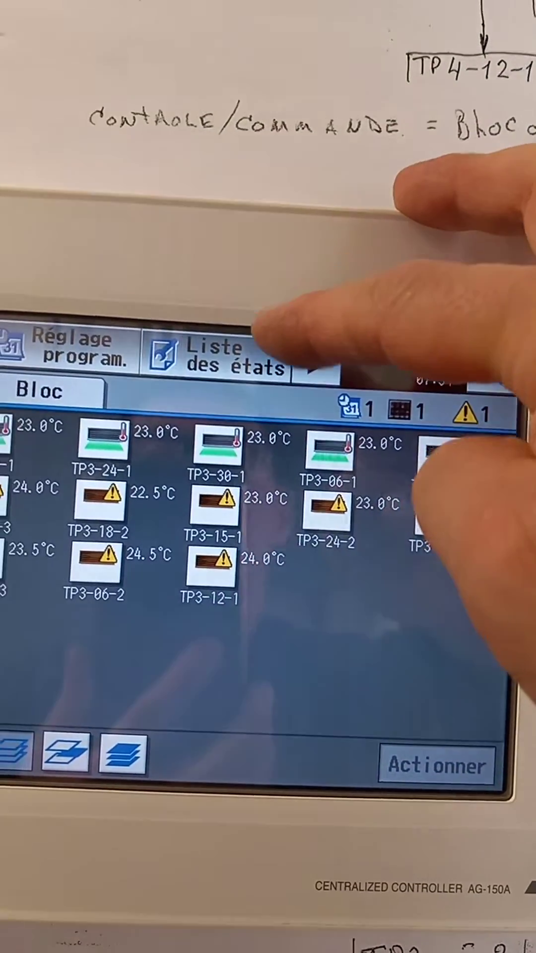
click(246, 365)
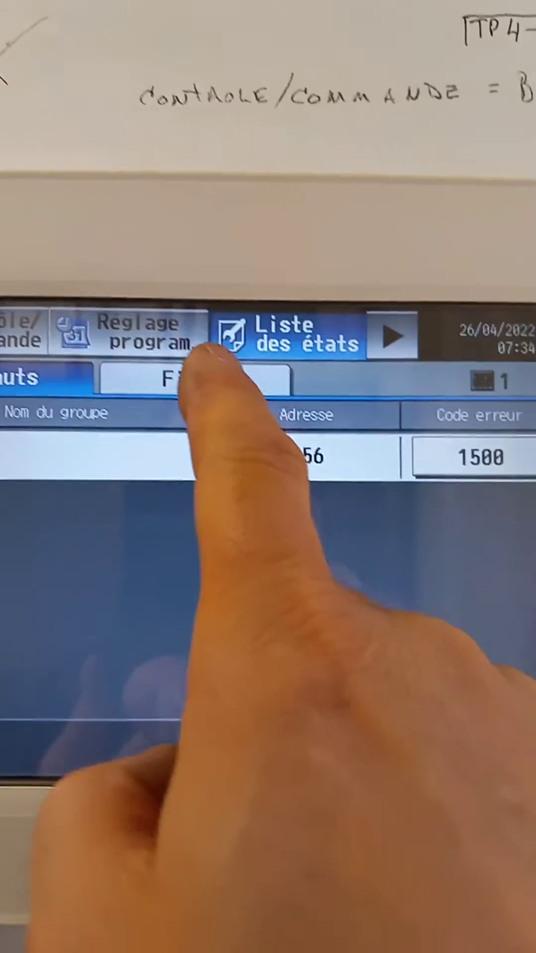
click(436, 324)
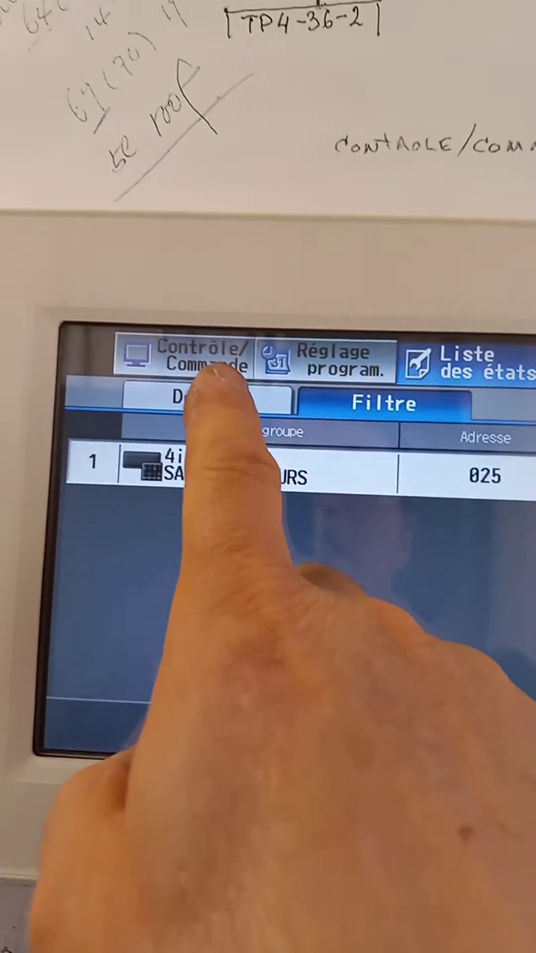
click(212, 398)
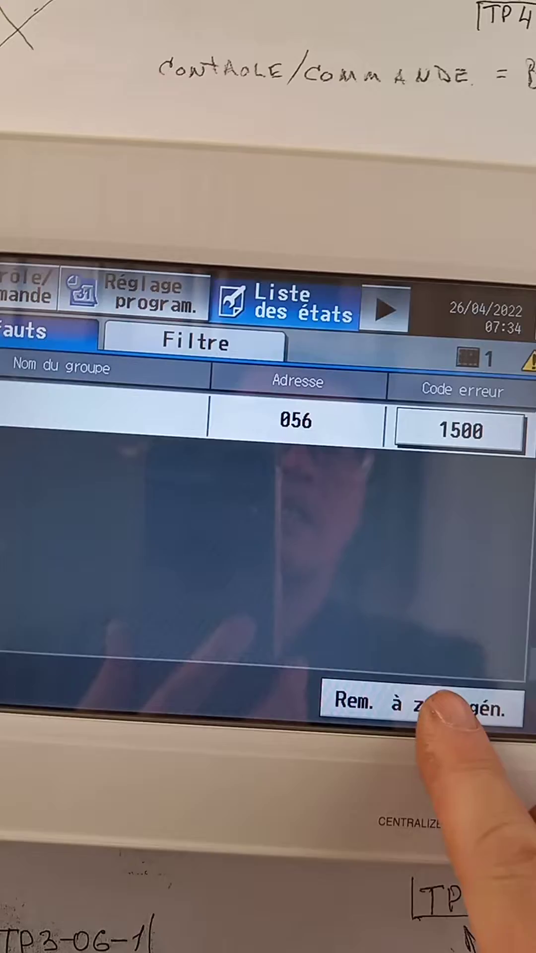
Reset all faults, clearing the unit 056 error 1500
click(443, 704)
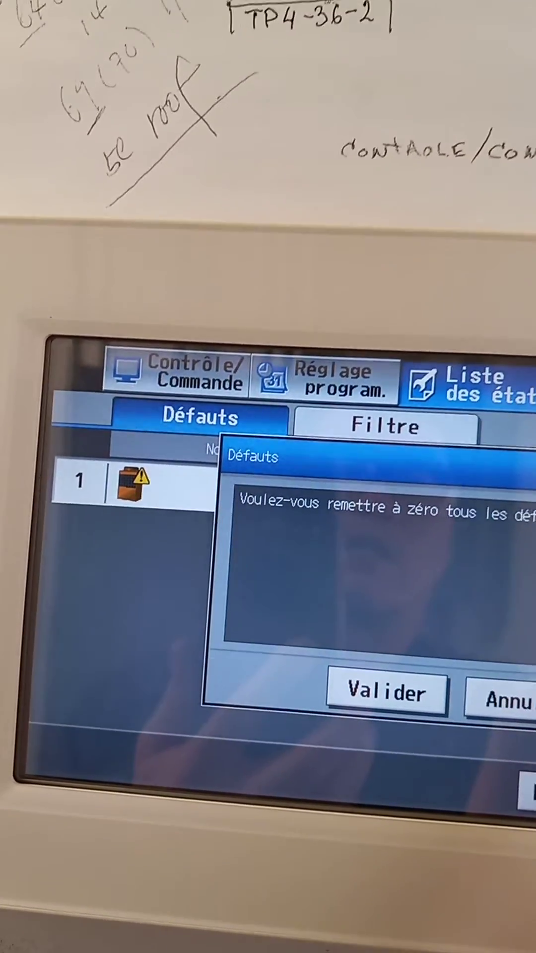
click(386, 692)
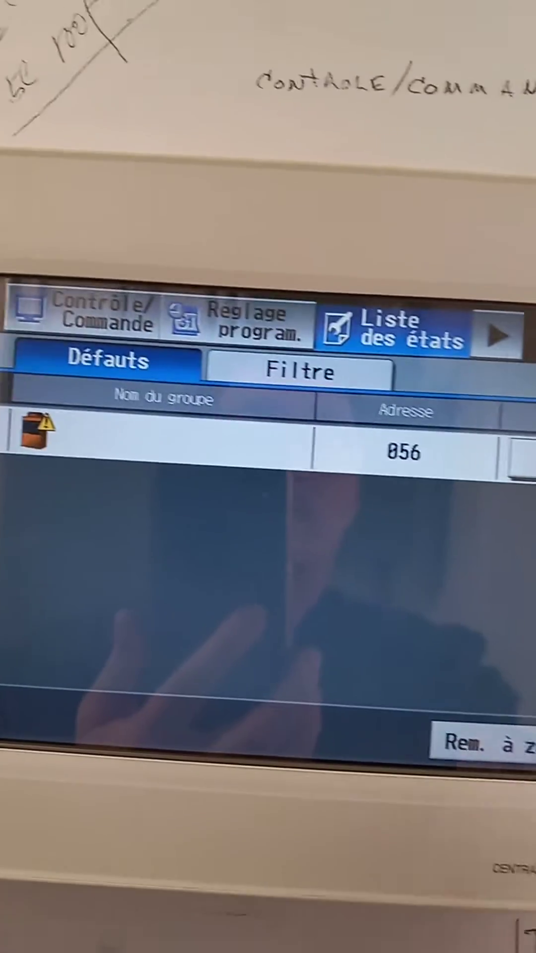
click(513, 756)
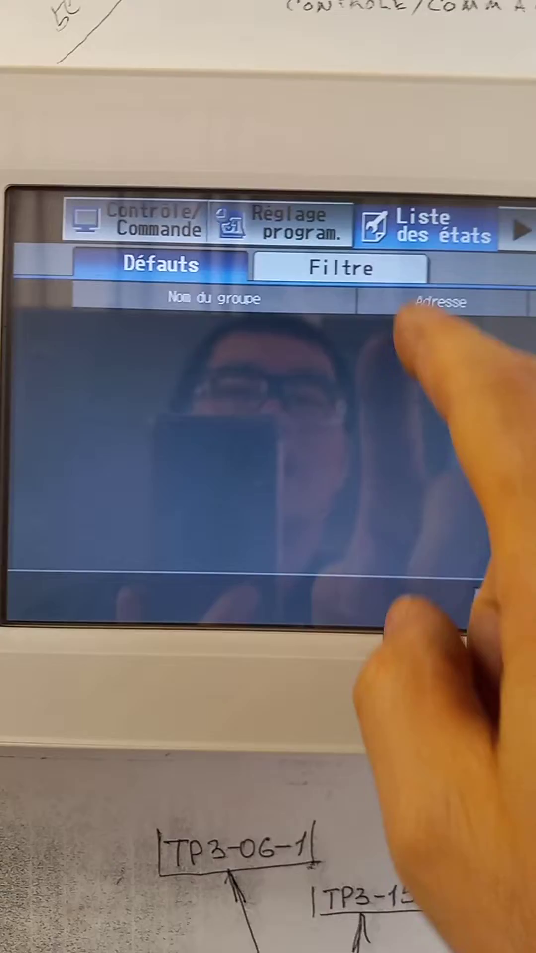
Clear the SALLE SERVEURS filter alert and confirm the fault list is empty
click(341, 266)
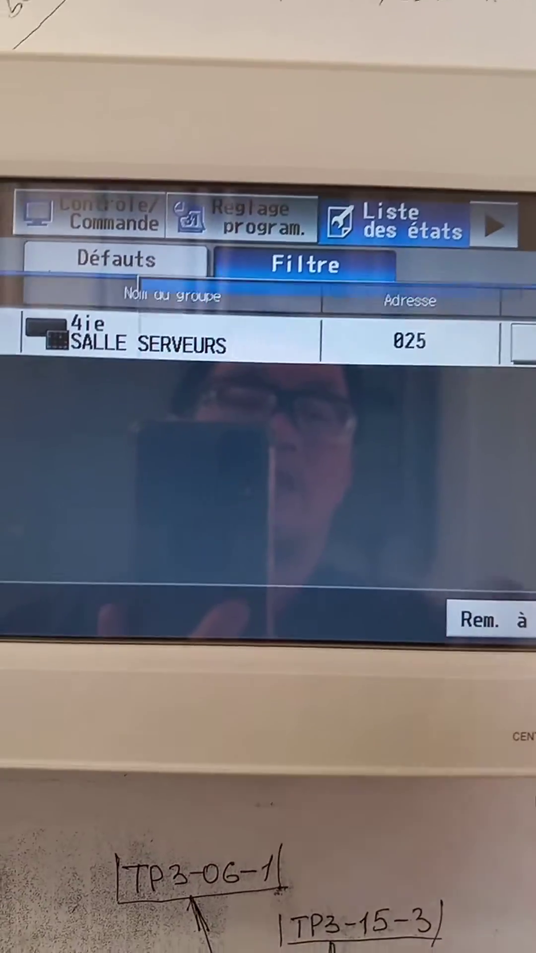
click(483, 619)
click(306, 522)
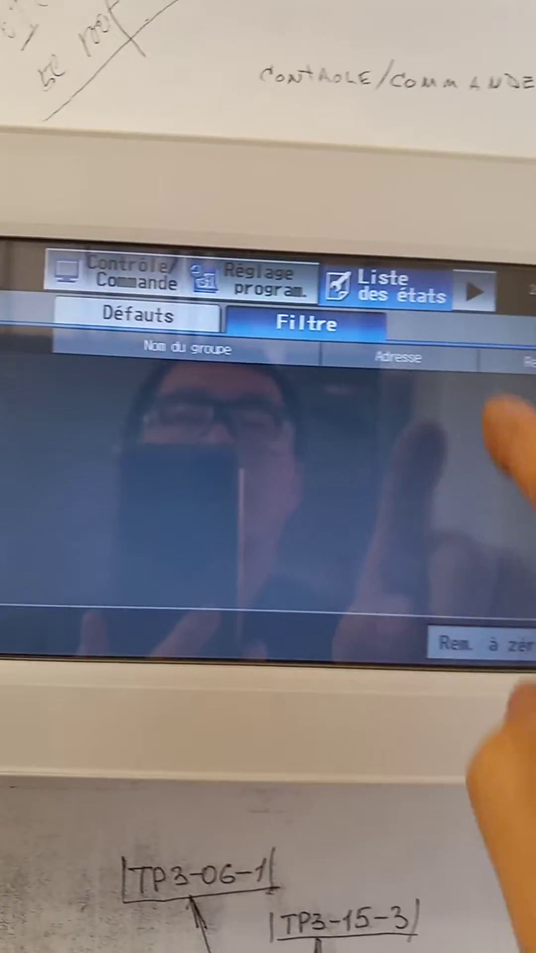
click(138, 314)
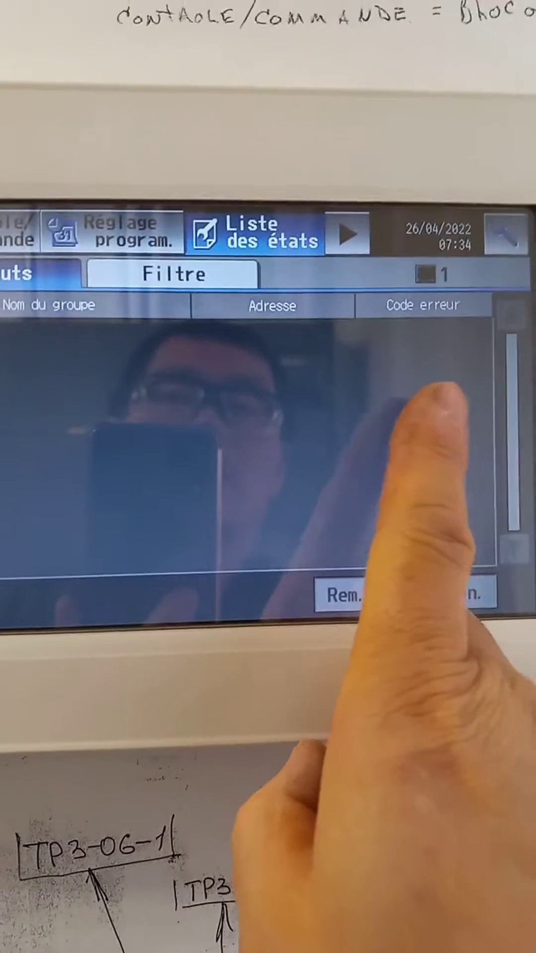
Switch indoor units TP3-24-2 and TP3-15-2 to Marche and apply
click(15, 230)
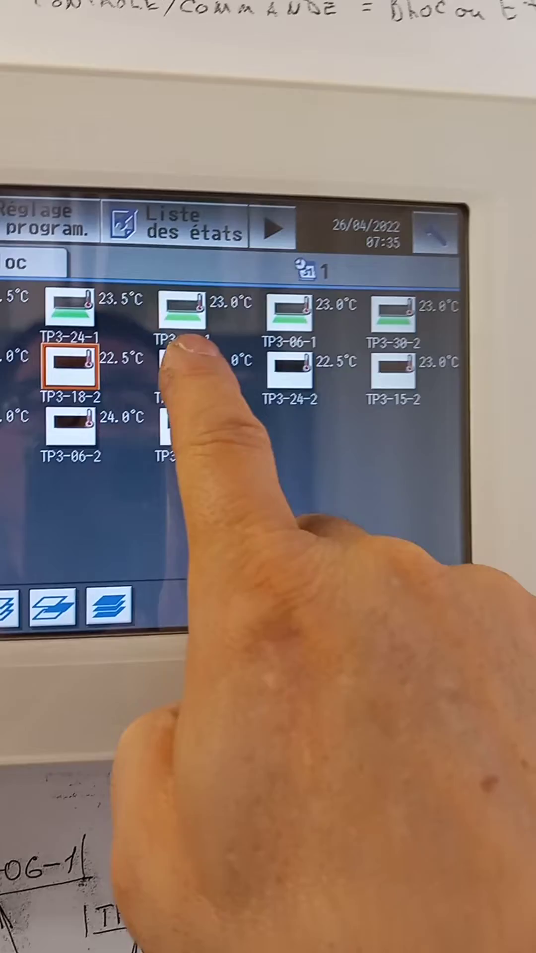
click(279, 351)
click(384, 357)
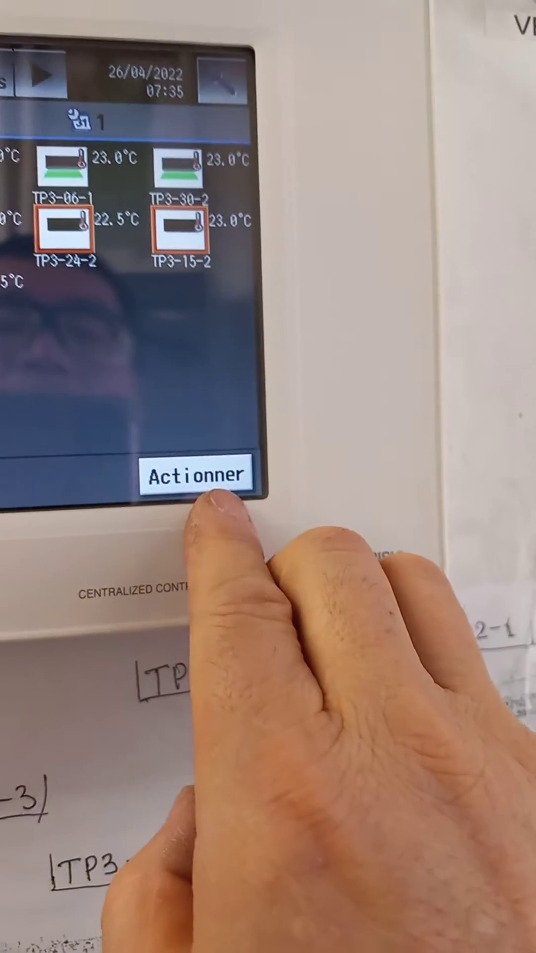
click(223, 499)
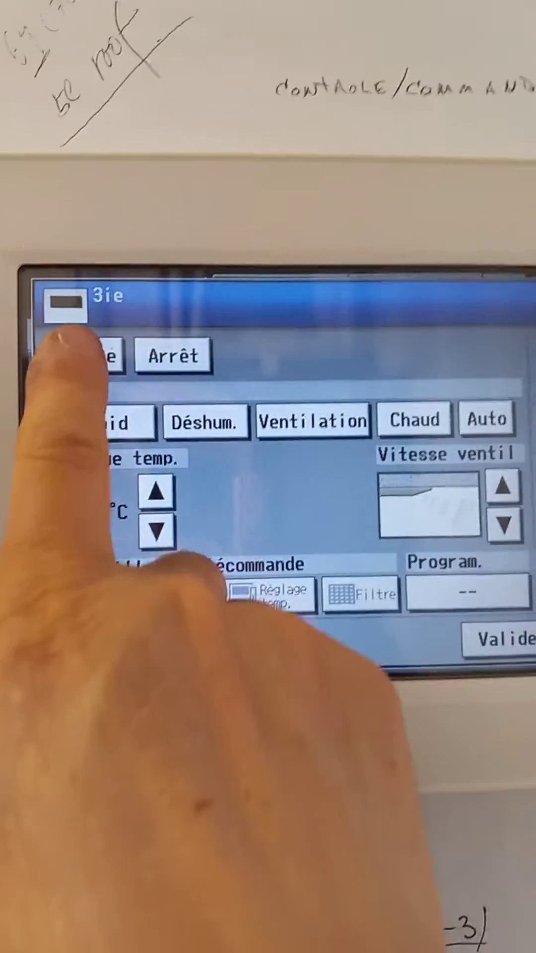
click(116, 362)
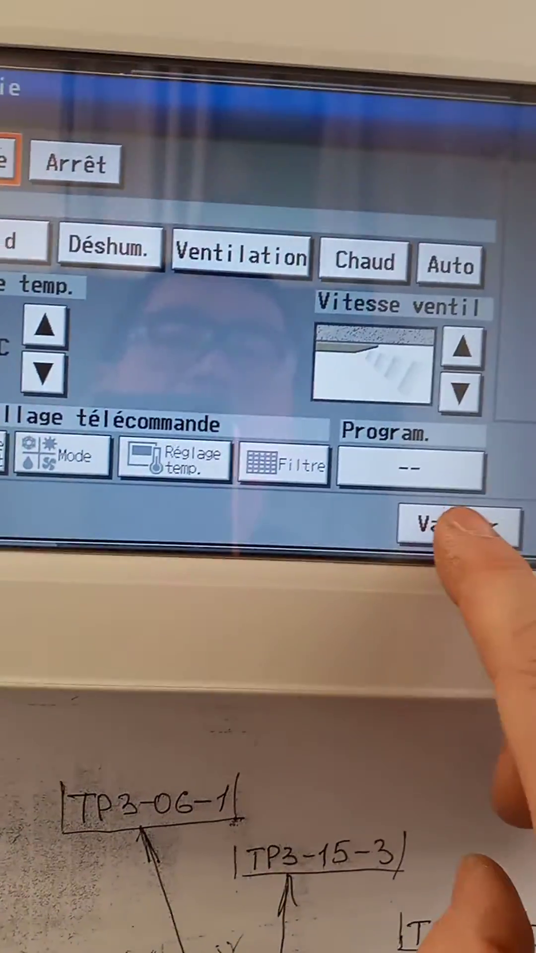
click(517, 655)
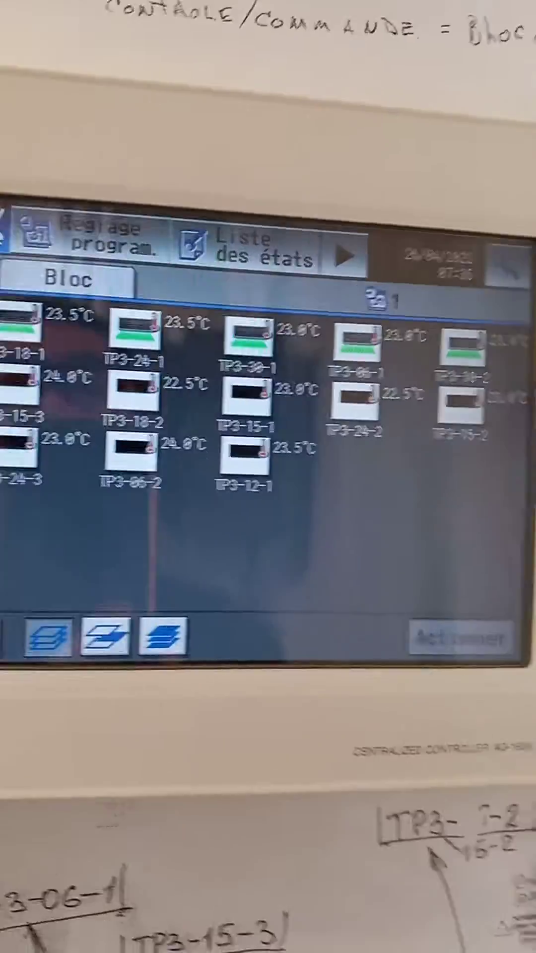